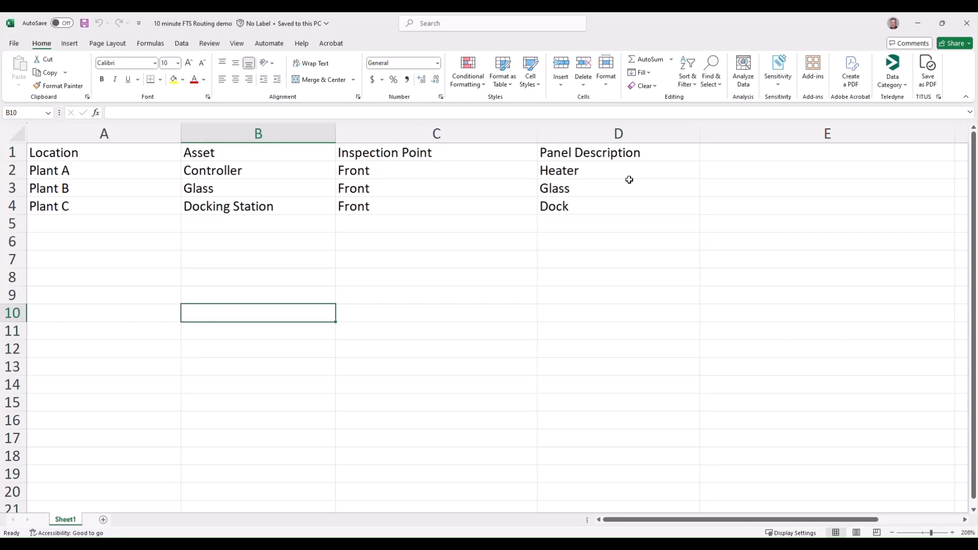
Try extending the Controller's inspection point entry in cell C2 to "Front, Back, Side".
left_click(417, 175)
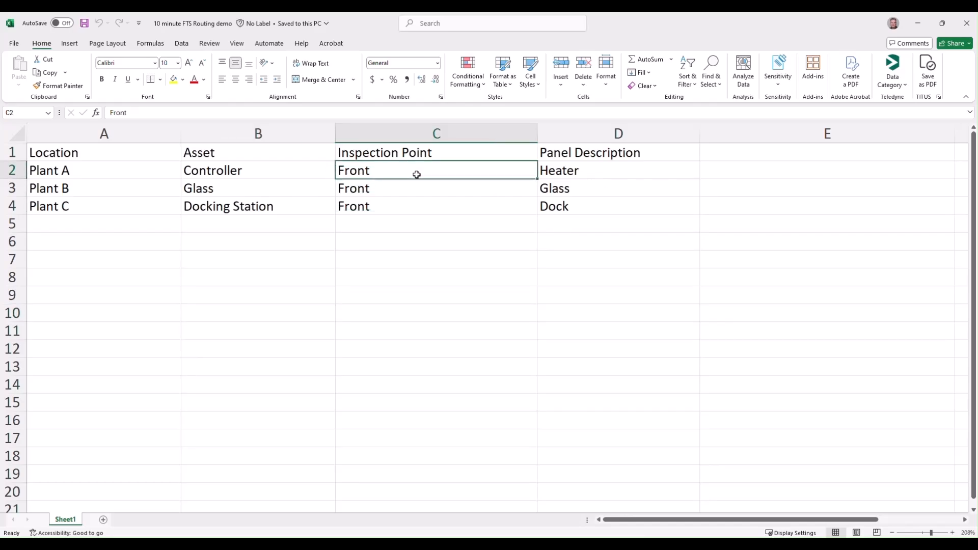
left_click(232, 114)
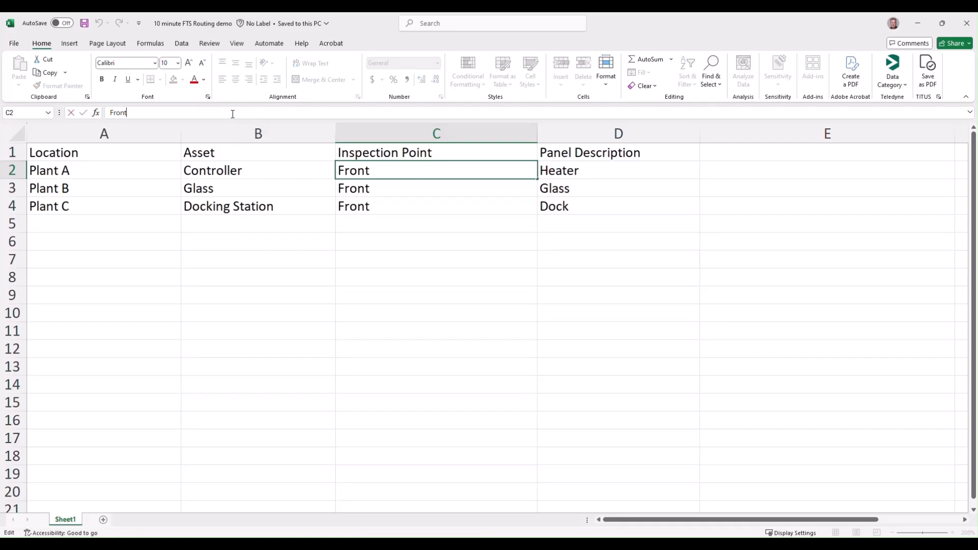
type(", Back, Side")
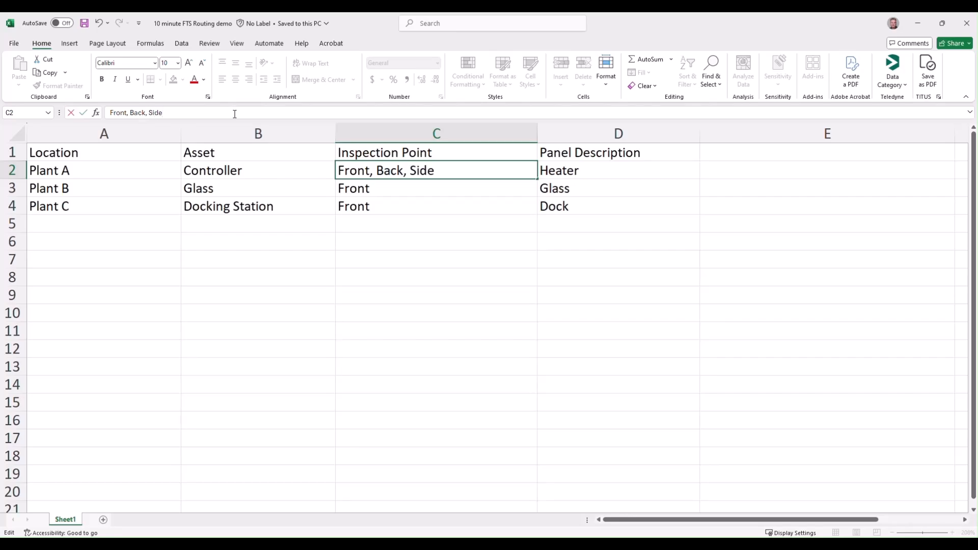
Remove the added ", Back, Side" from the Controller's inspection point entry, leaving only "Front".
key("BackSpace")
key("BackSpace")
key("BackSpace")
key("BackSpace")
key("BackSpace")
key("BackSpace")
key("BackSpace")
key("BackSpace")
key("BackSpace")
key("BackSpace")
key("BackSpace")
key("BackSpace")
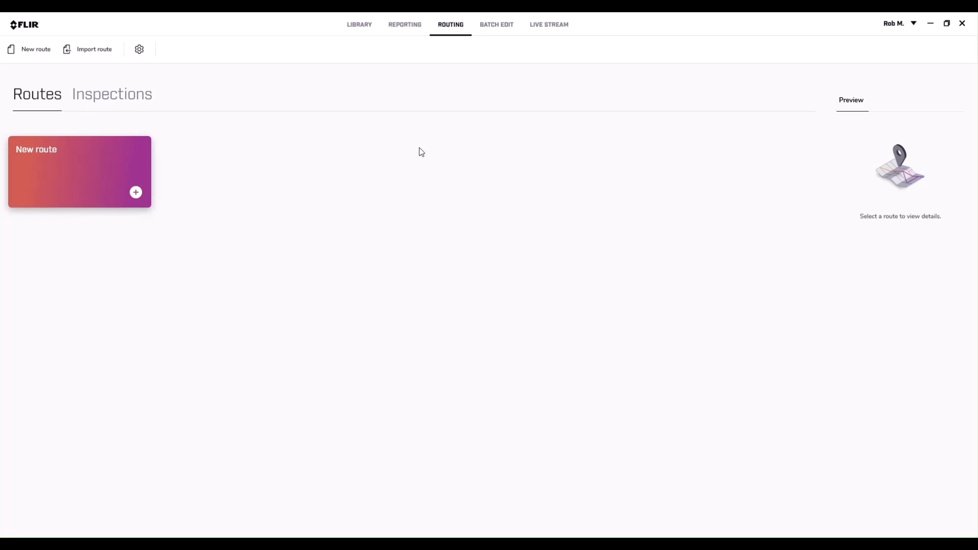
Create a new route in FLIR Thermal Studio and import the asset list "10 minute FTS Routing demo" with the suggested column mapping.
left_click(136, 193)
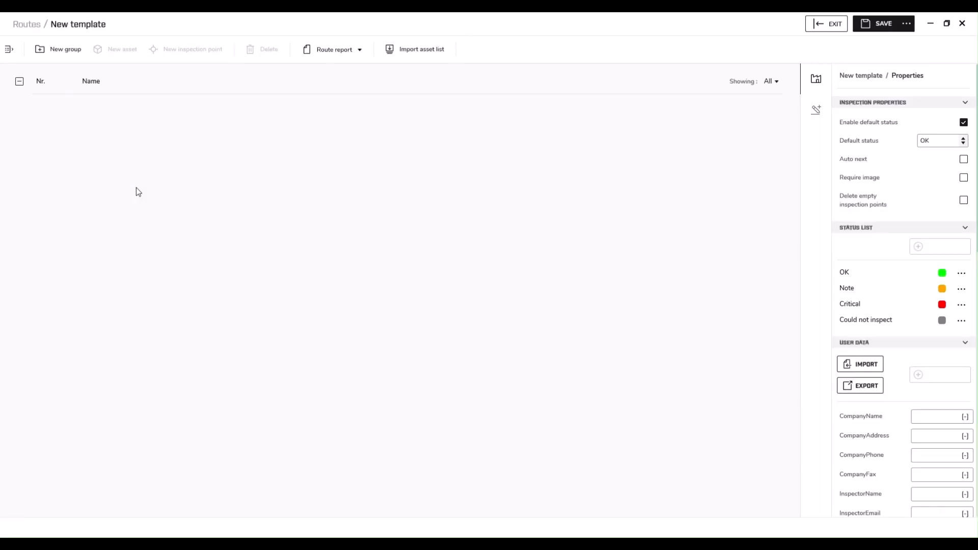
left_click(401, 52)
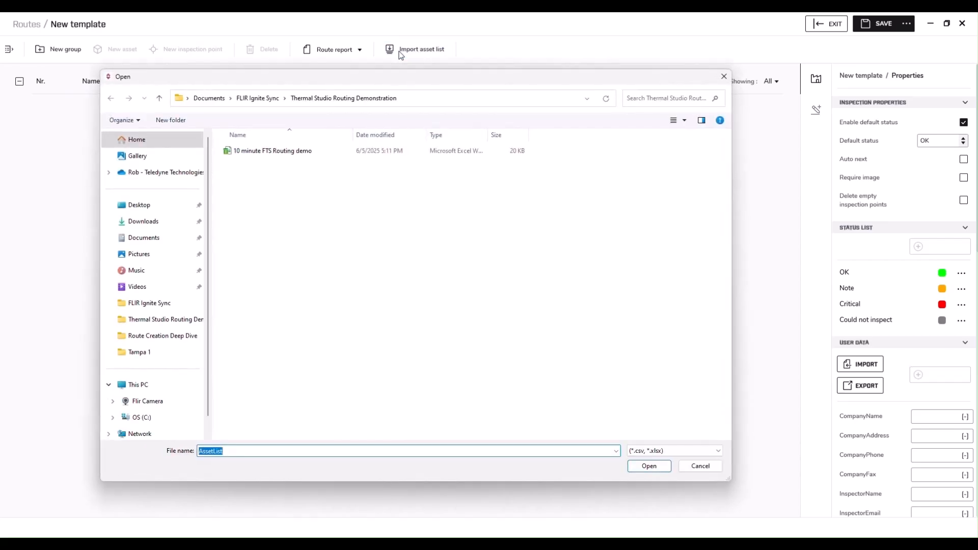
left_click(256, 152)
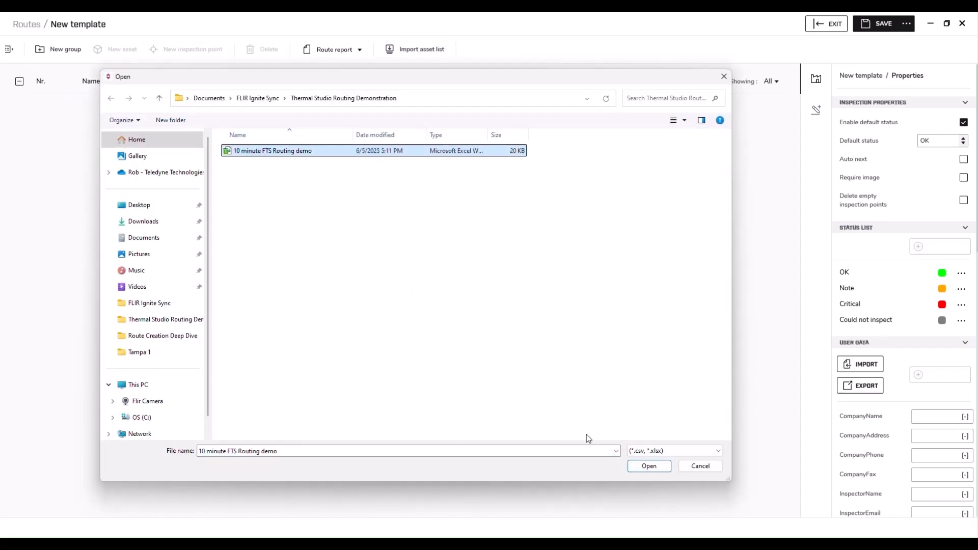
left_click(642, 467)
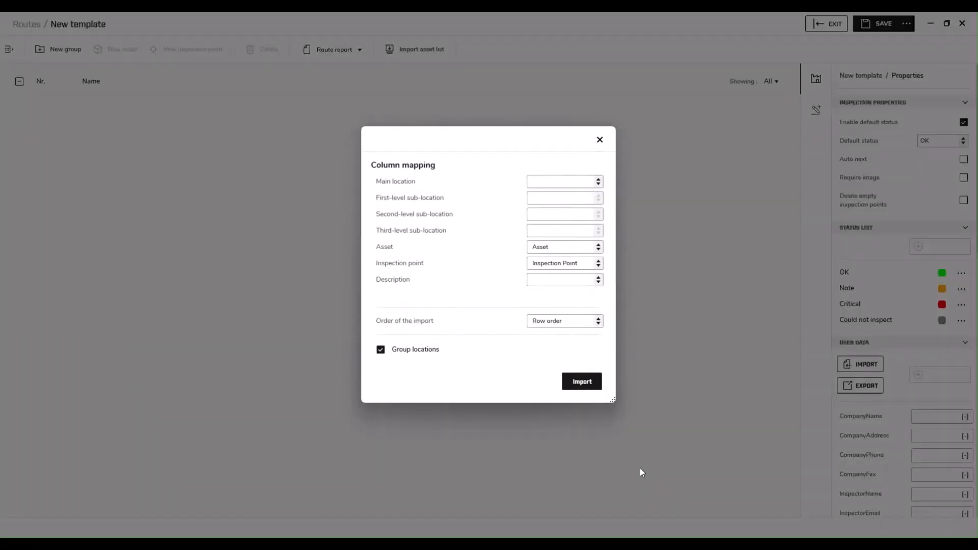
left_click(597, 185)
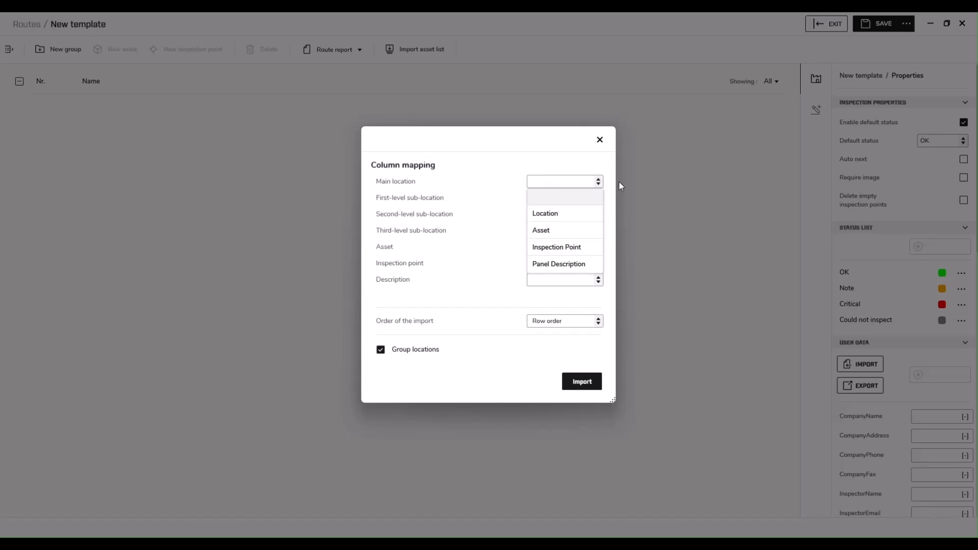
left_click(621, 186)
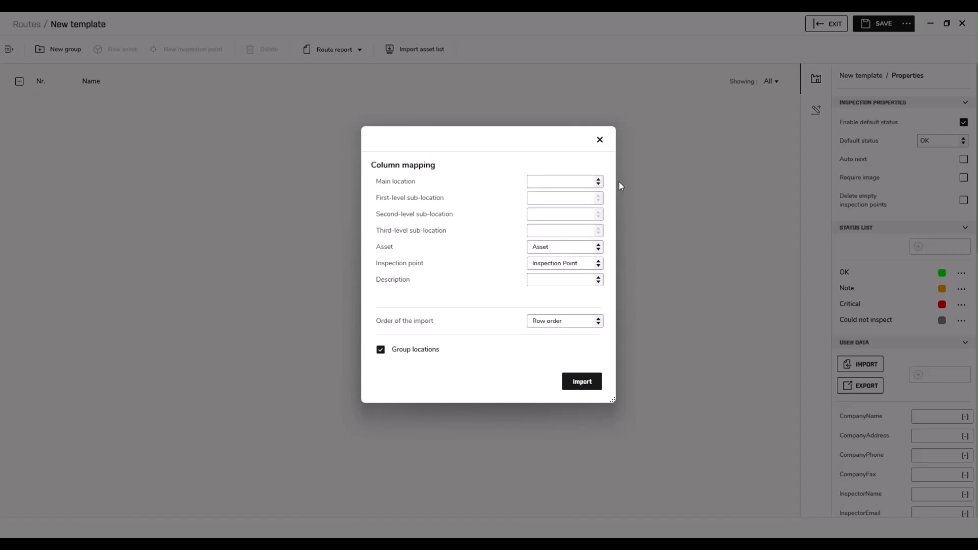
left_click(592, 390)
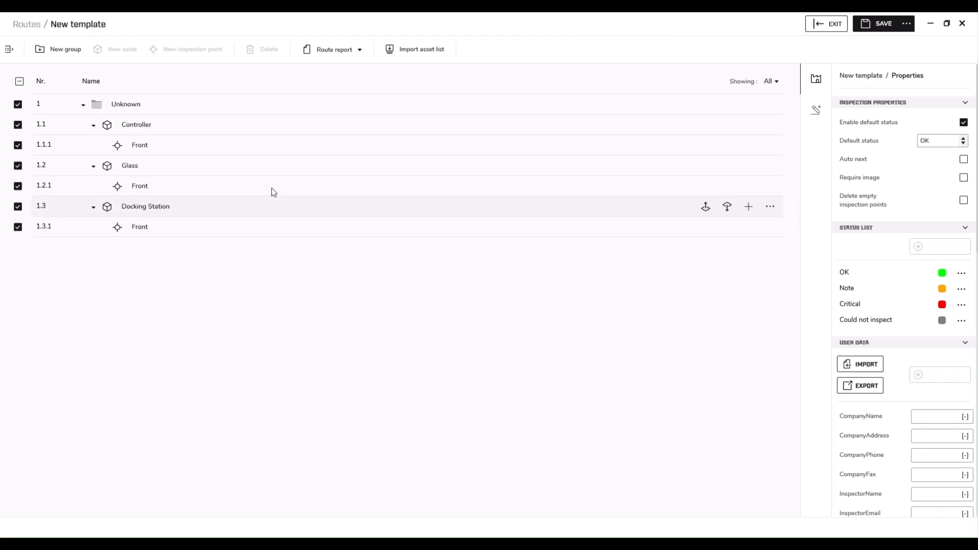
Rename the top-level group "Unknown" of the imported route to "Demo".
left_click(115, 104)
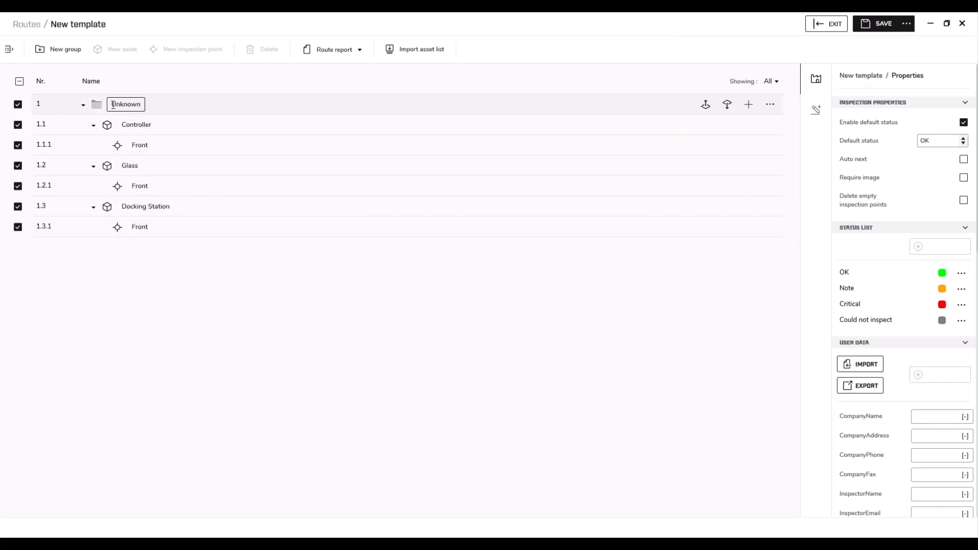
left_click_drag(111, 104, 130, 104)
type("Demo")
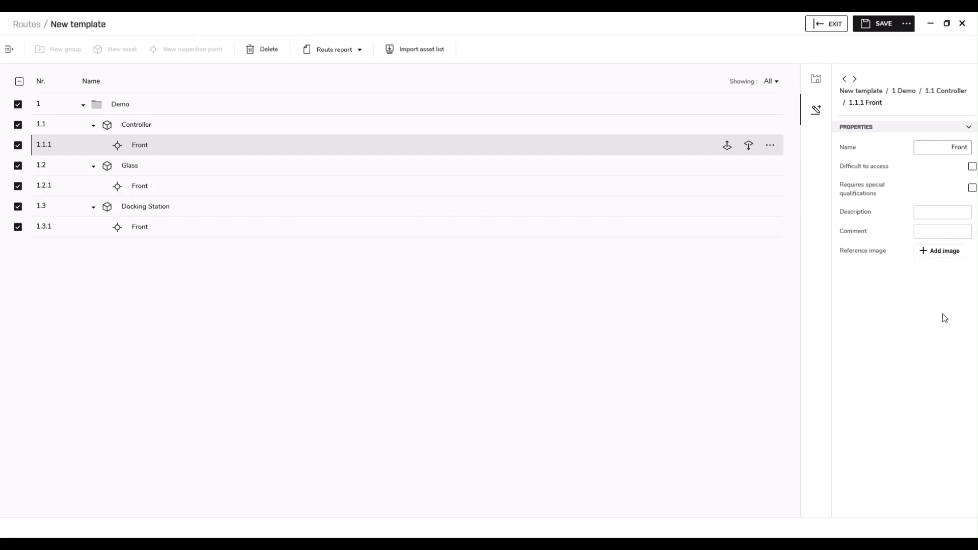
Add the image FLIR0157 as the reference image of the Controller's Front inspection point.
left_click(940, 258)
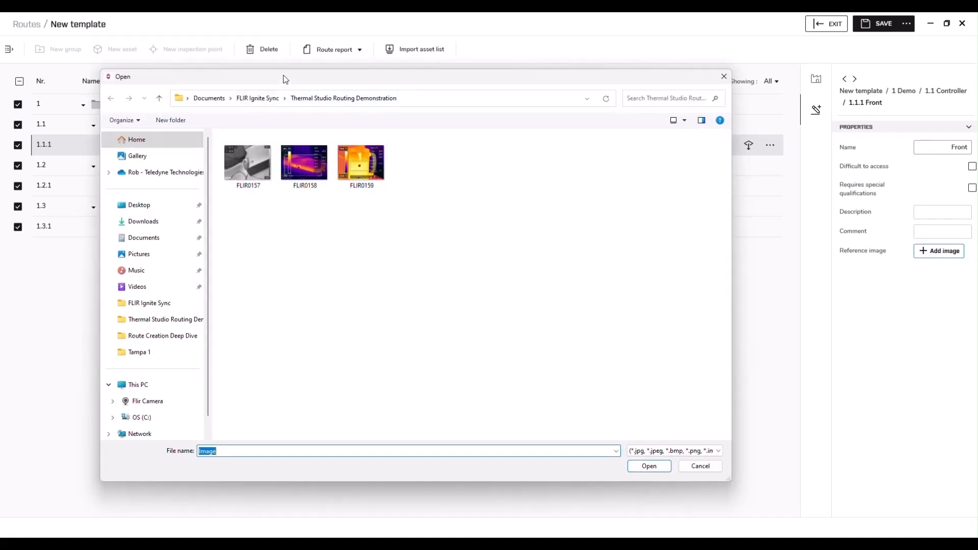
left_click_drag(283, 76, 375, 75)
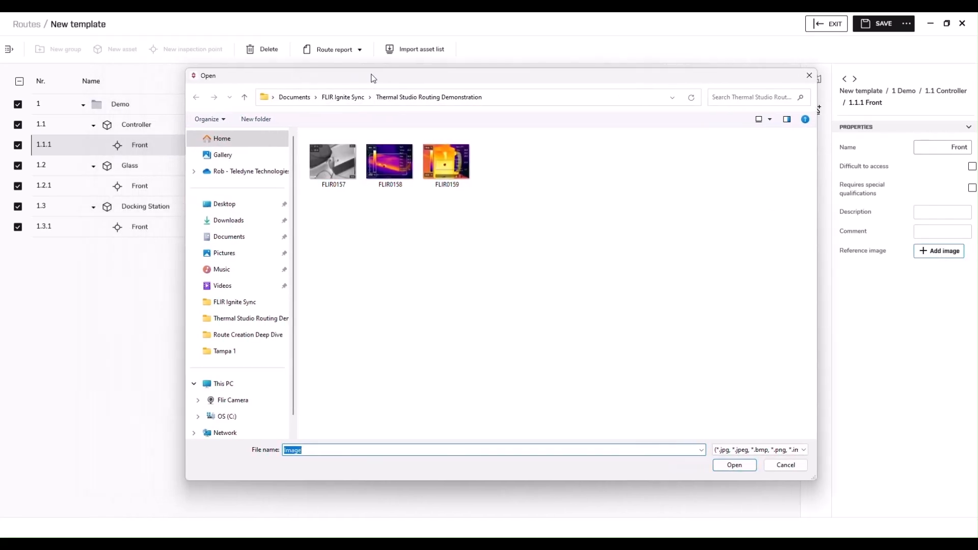
left_click(341, 172)
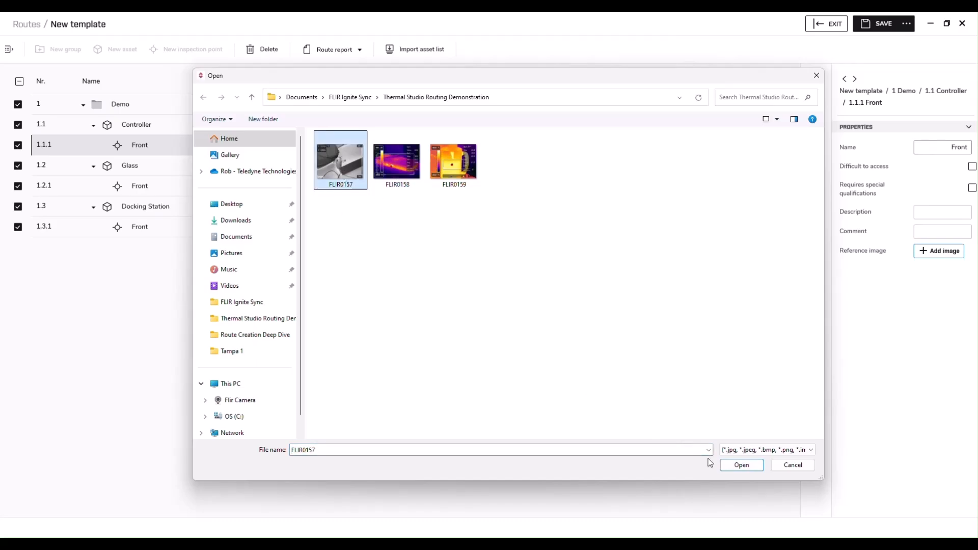
left_click(743, 466)
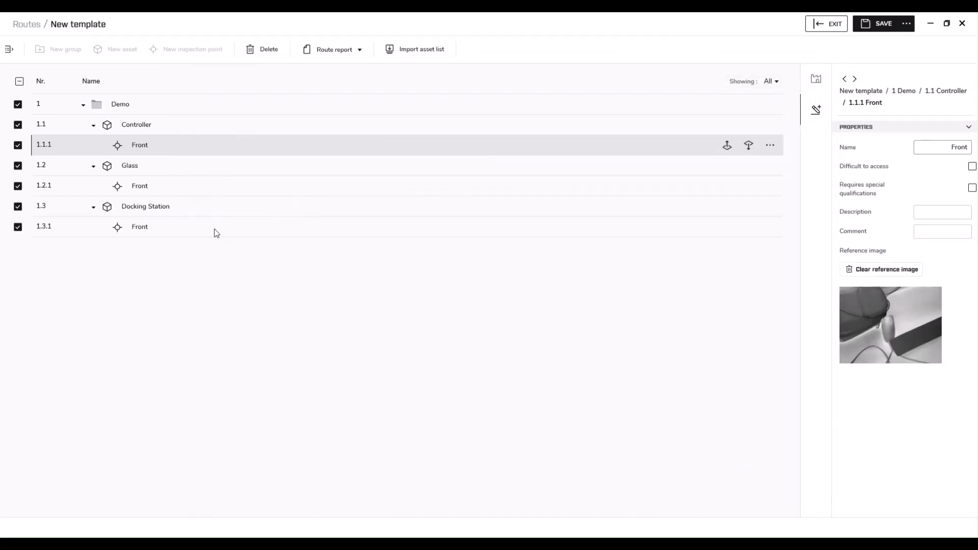
Add the image FLIR0159 as the reference image of the Glass asset's Front inspection point.
left_click(114, 184)
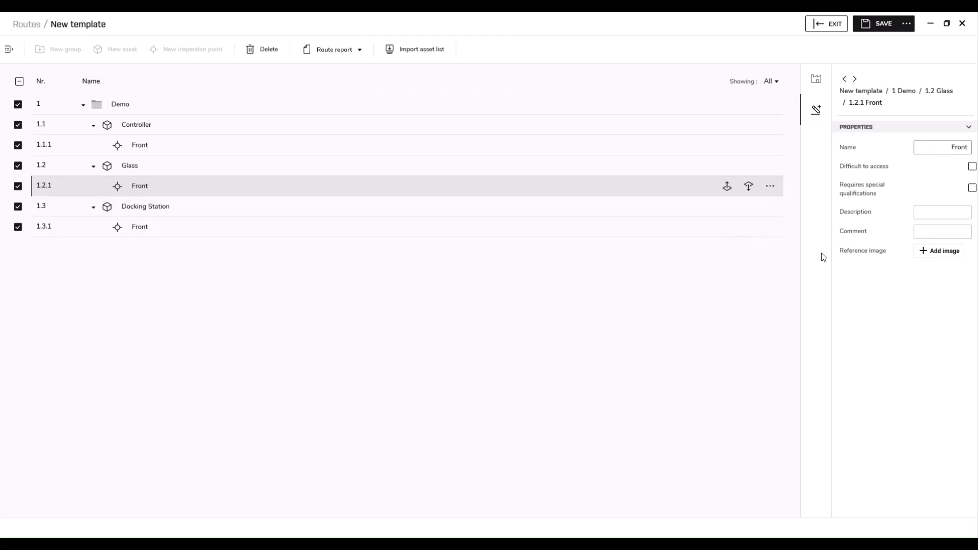
left_click(938, 251)
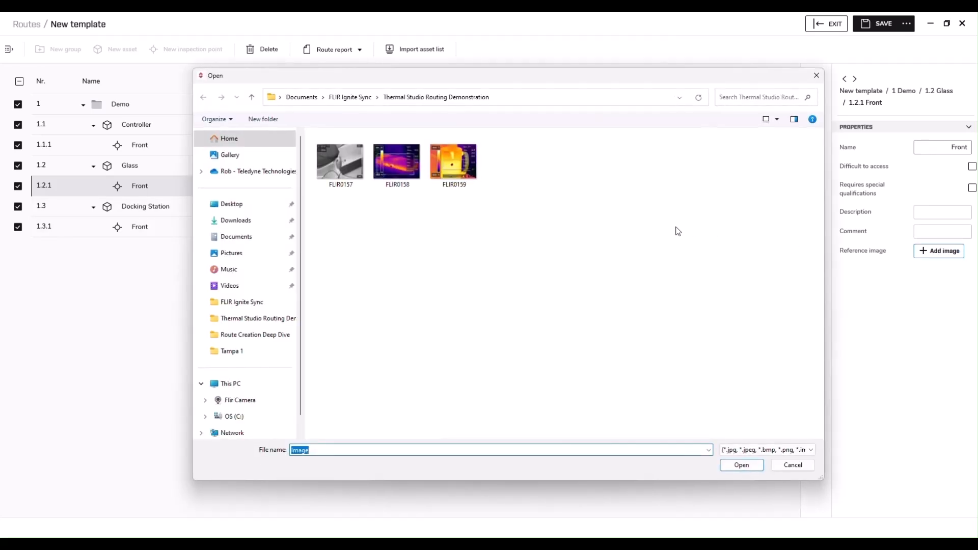
left_click(458, 167)
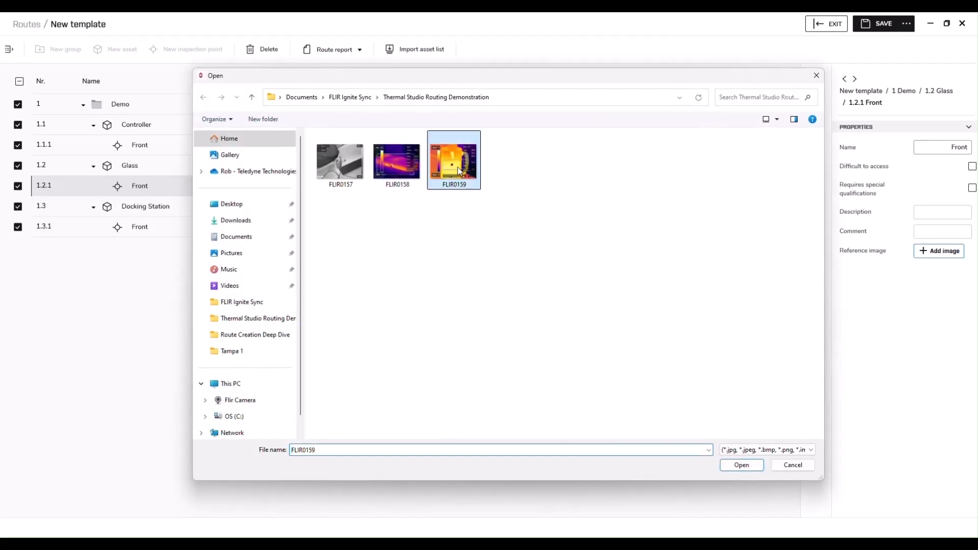
left_click(739, 466)
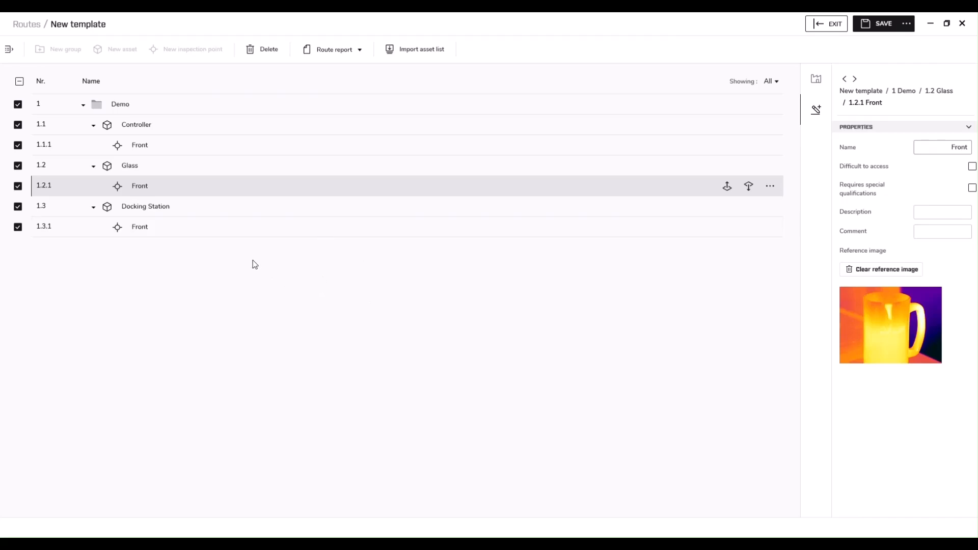
Add FLIR0158 as the reference image of the Docking Station's Front inspection point and review the Glass and Controller reference images.
left_click(117, 225)
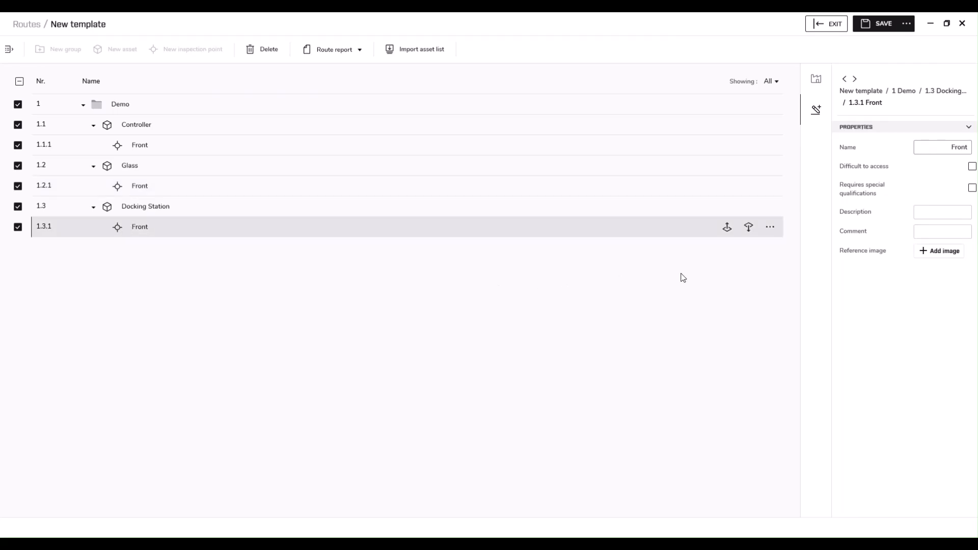
left_click(927, 255)
left_click(406, 174)
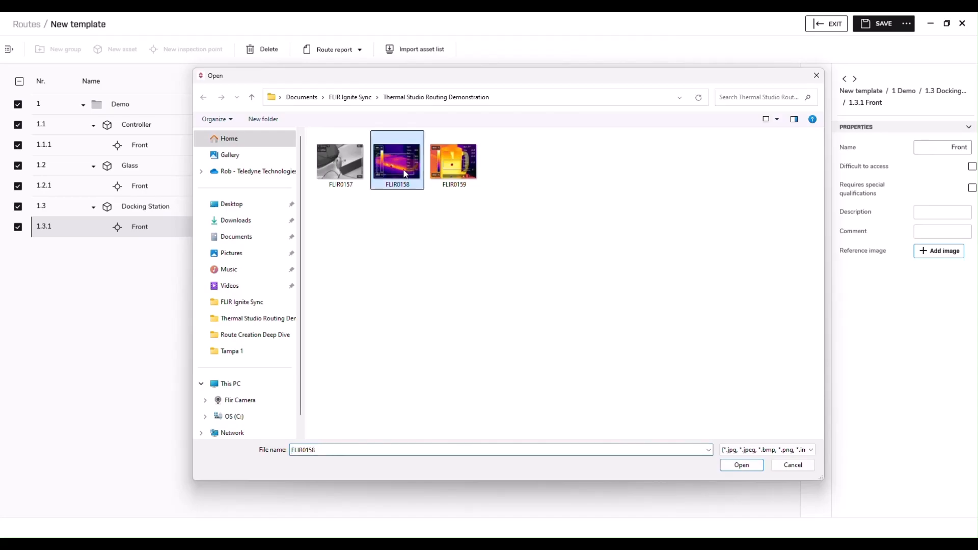
left_click(737, 465)
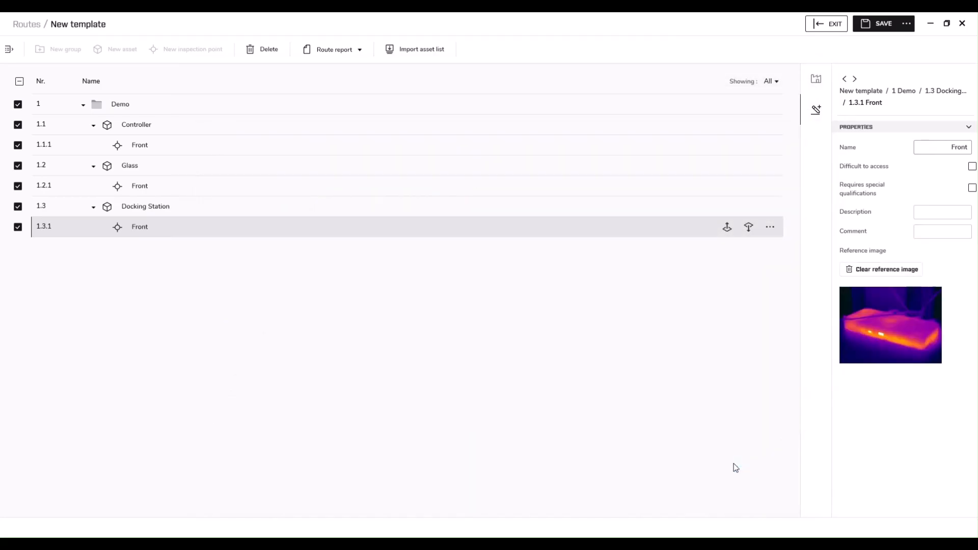
left_click(115, 190)
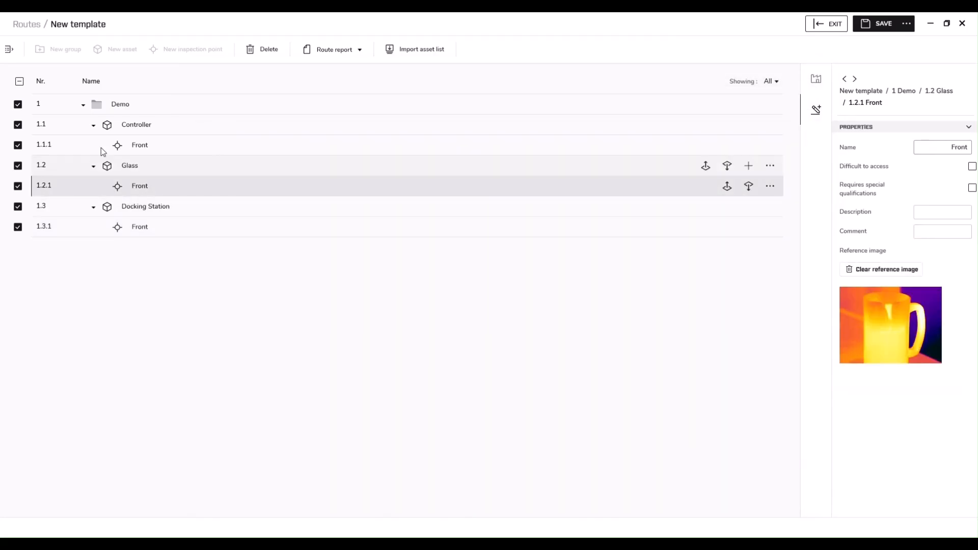
left_click(117, 148)
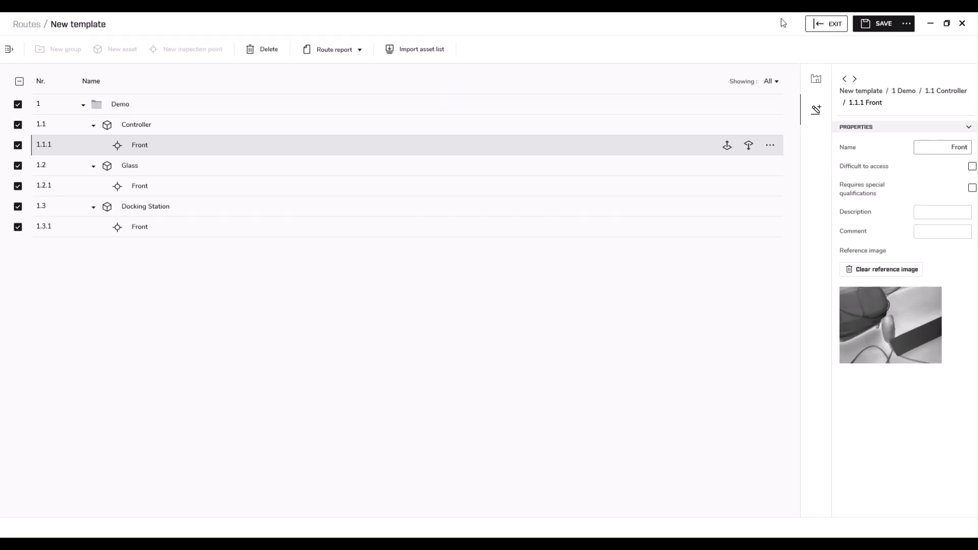
Save the route as a route file named "Route today" in the Thermal Studio Routing Demonstration folder.
left_click(908, 23)
left_click(891, 44)
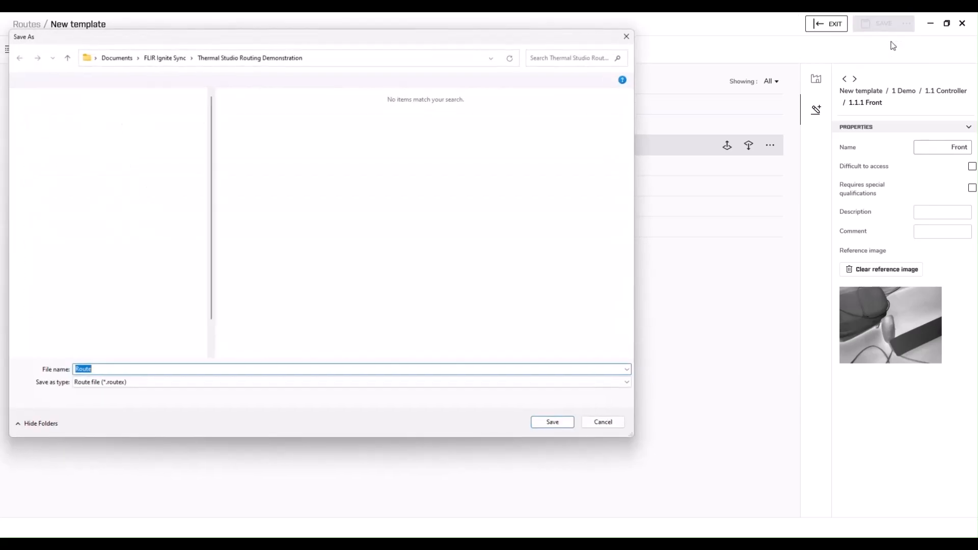
left_click(232, 371)
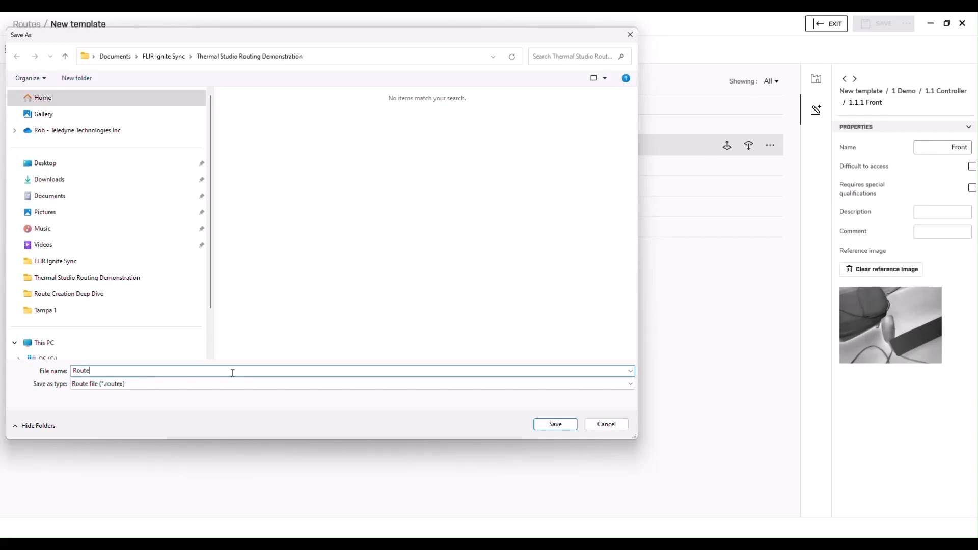
type("today")
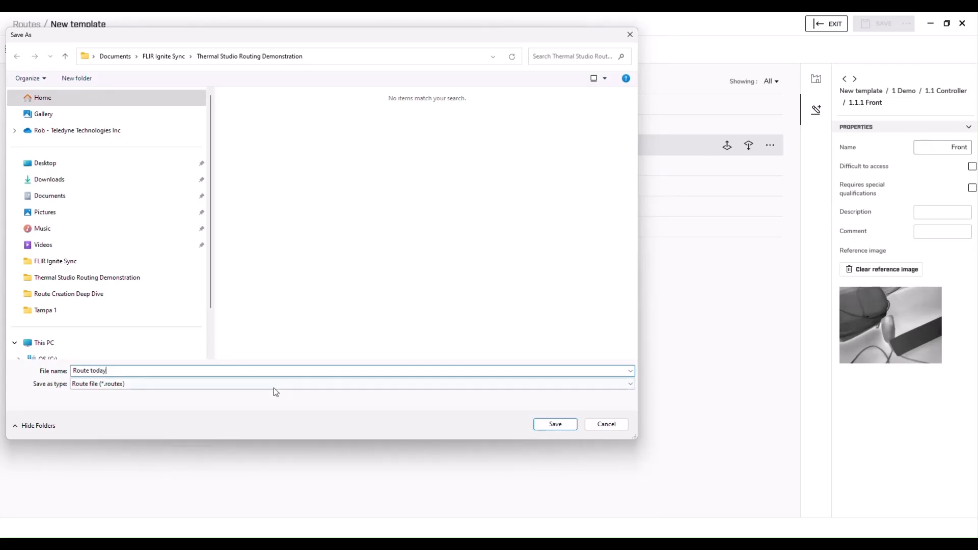
left_click(542, 431)
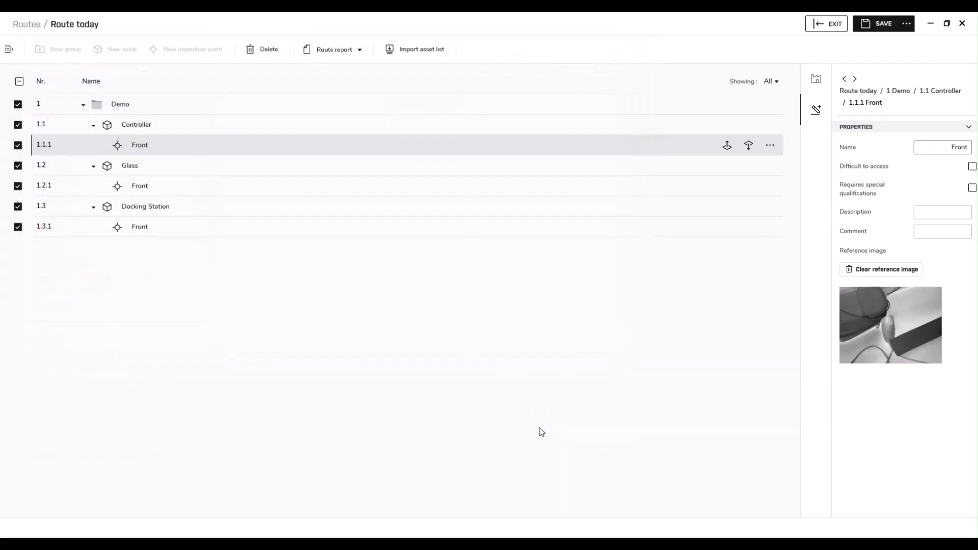
In File Explorer, copy Route today.routex from the Thermal Studio Routing Demonstration folder to the Routes folder on the Flir Camera's SD card.
left_click(538, 545)
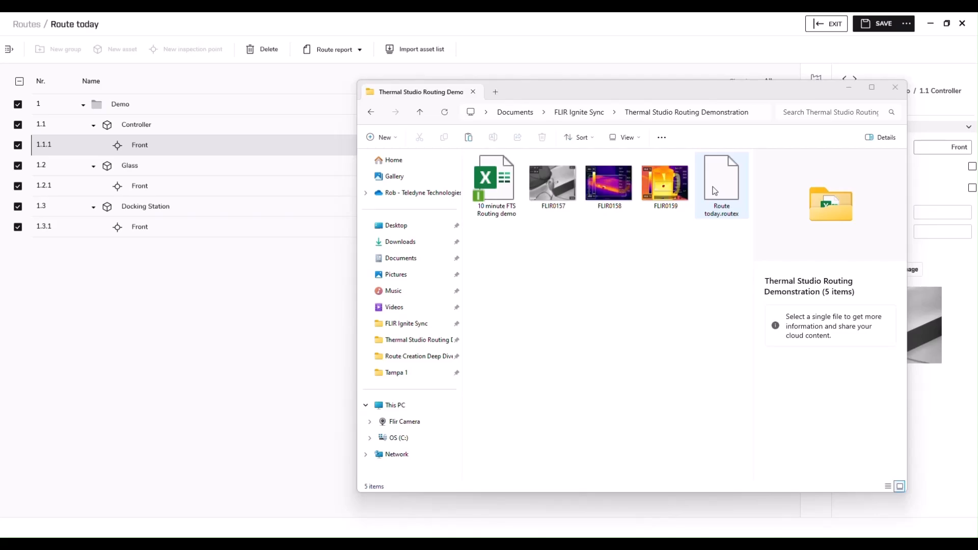
left_click(715, 191)
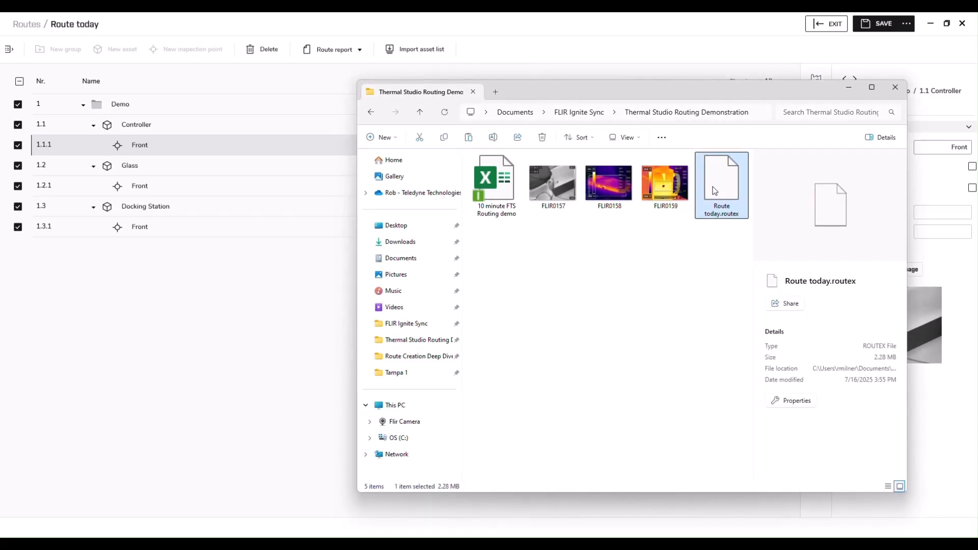
left_click(384, 424)
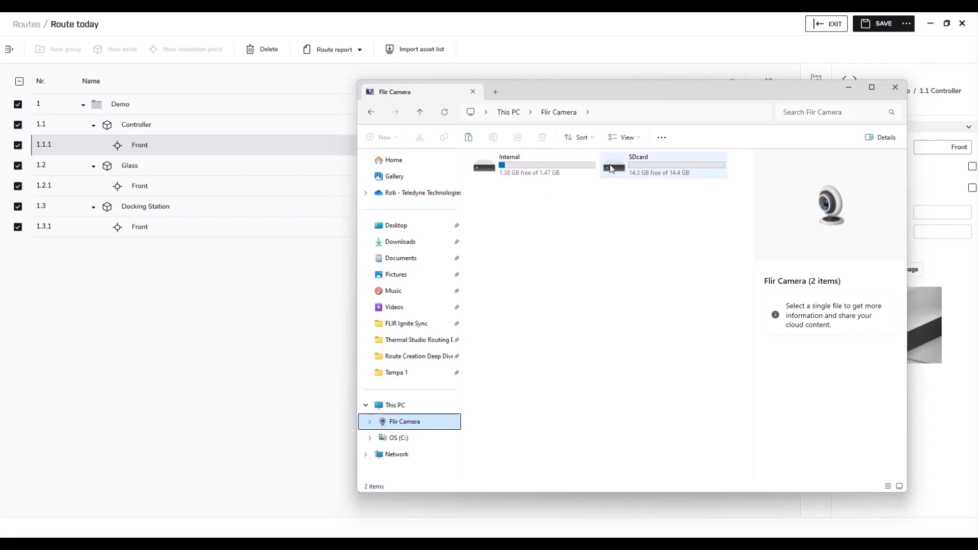
double_click(610, 165)
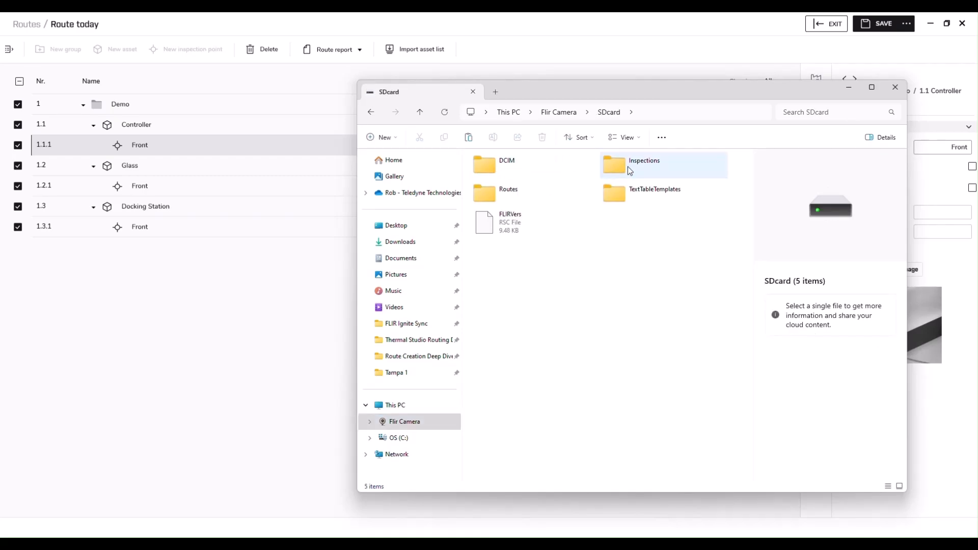
double_click(492, 199)
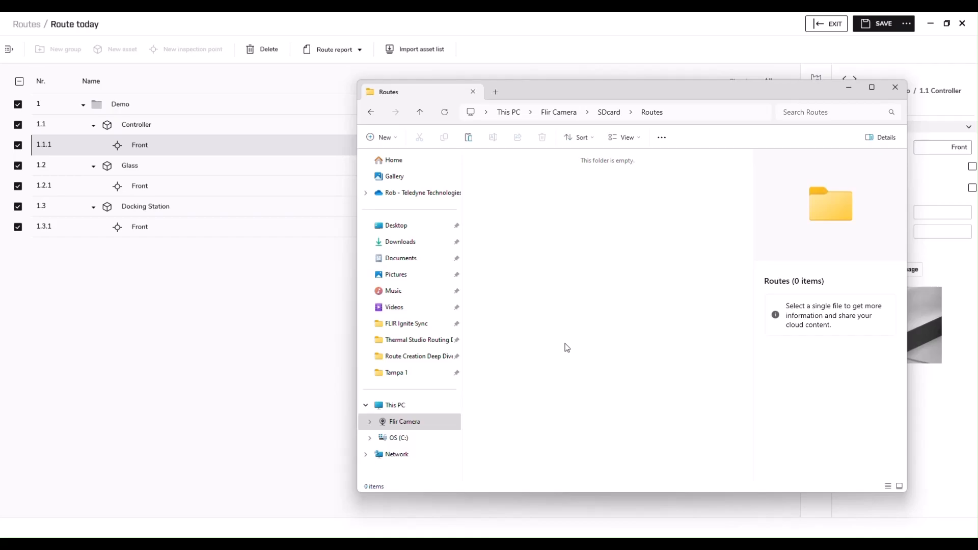
key("ctrl+v")
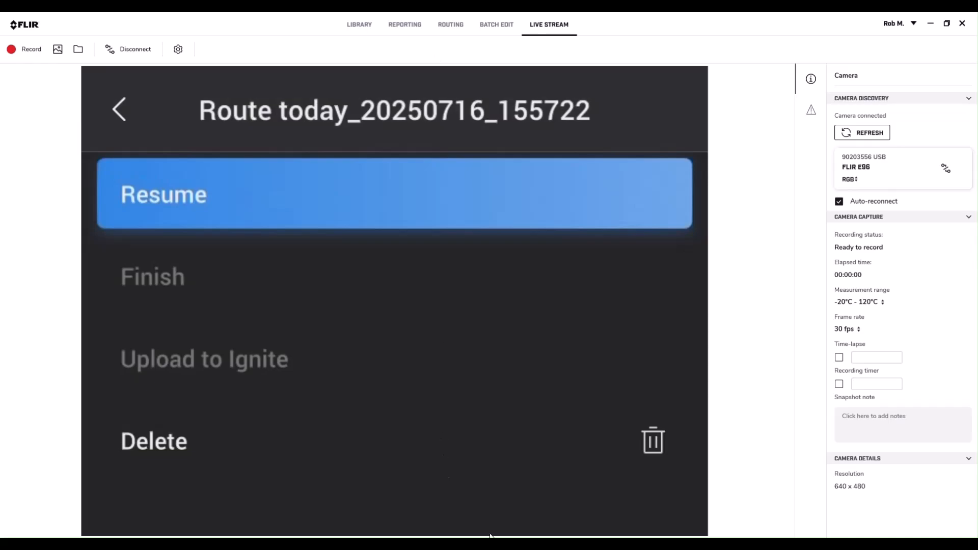
In File Explorer, copy the inspection file Route today_20250716_155722 from the SD card's Inspections folder to the Thermal Studio Routing Demonstration folder.
key("alt+Tab")
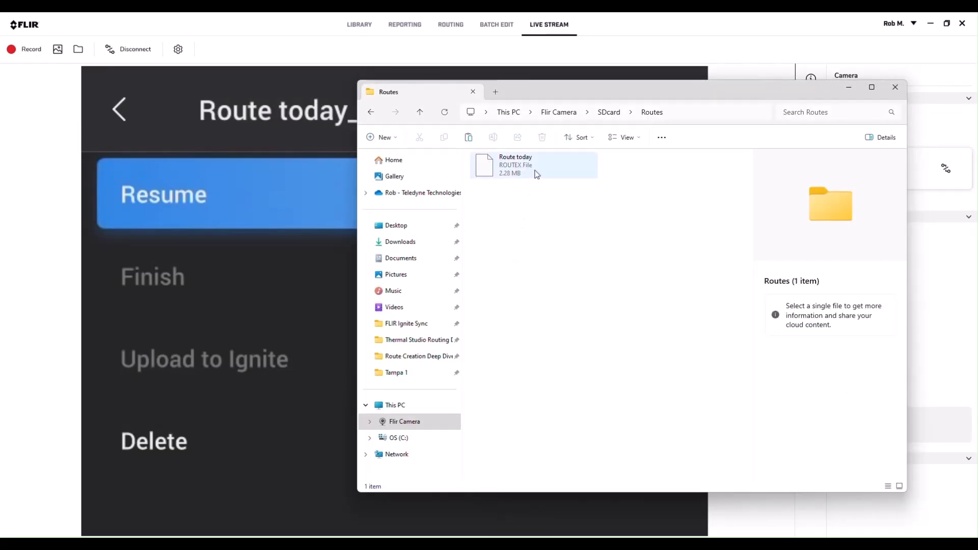
left_click(609, 114)
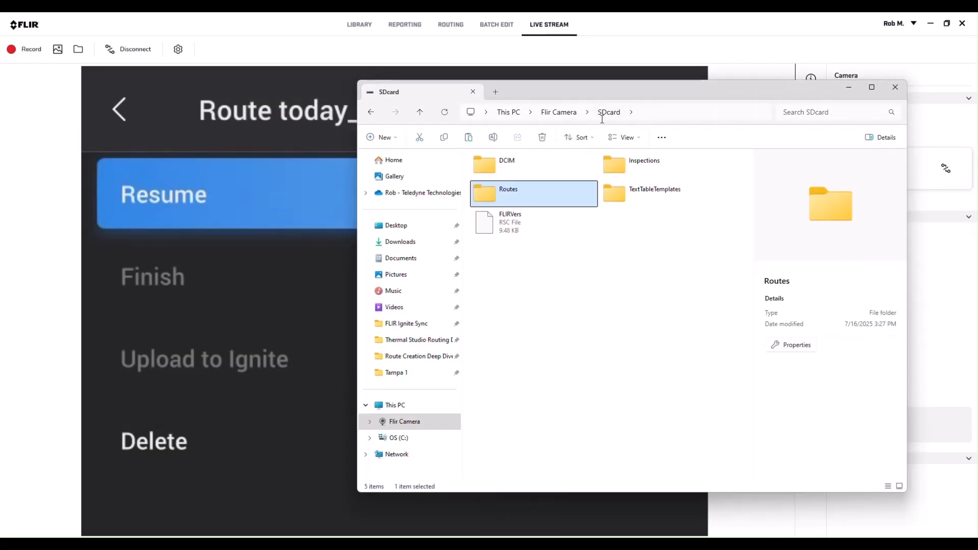
double_click(616, 169)
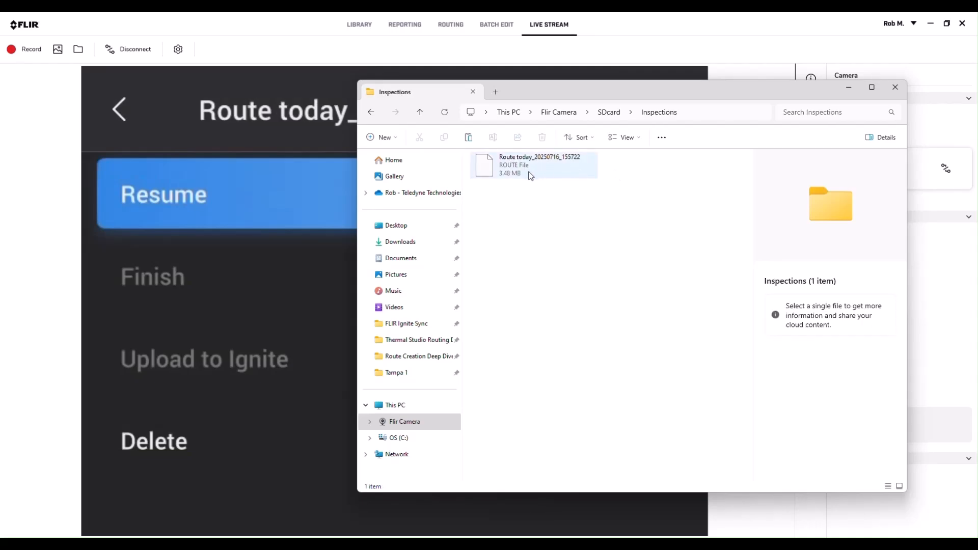
left_click(513, 176)
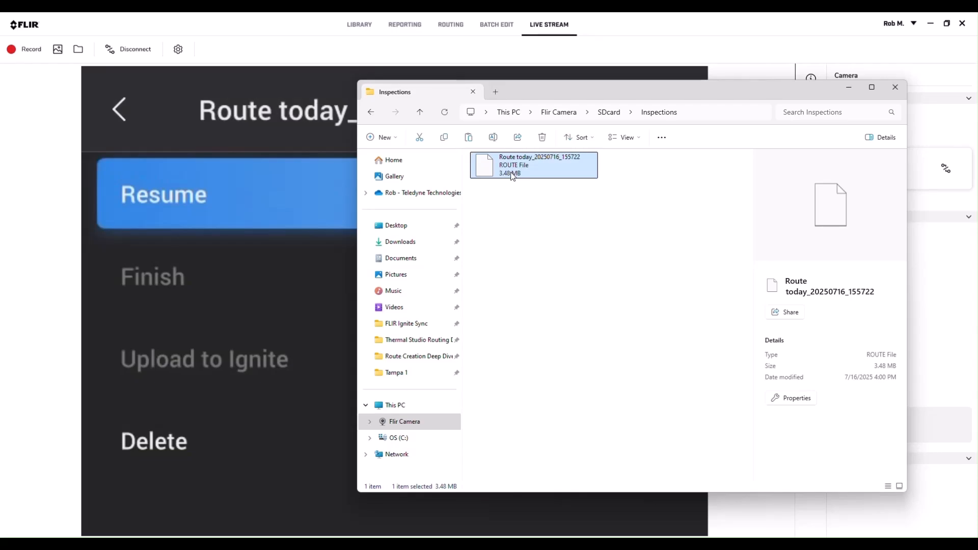
left_click(400, 341)
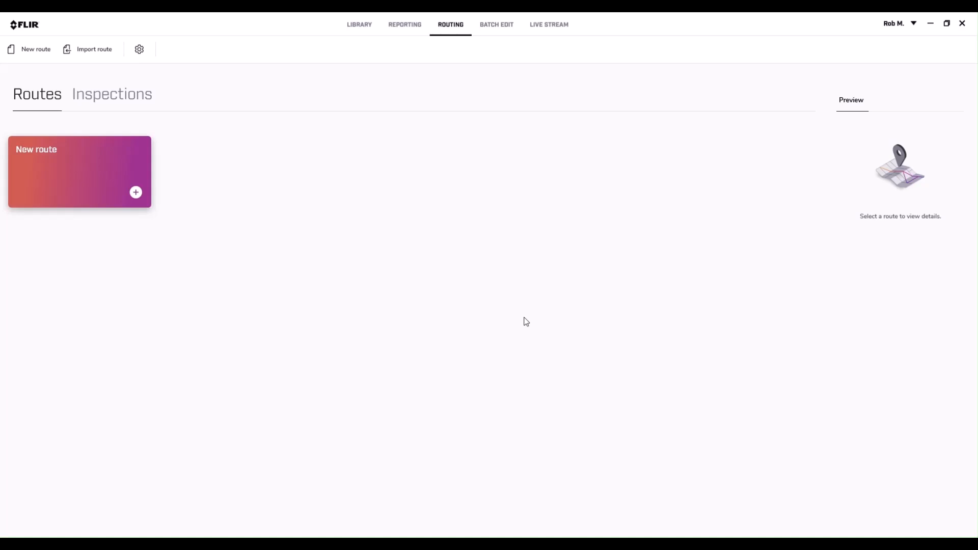
In FLIR Thermal Studio's routing inspections, open the inspection file Route today_20250716_155722.route from the Thermal Studio Routing Demonstration folder.
left_click(121, 94)
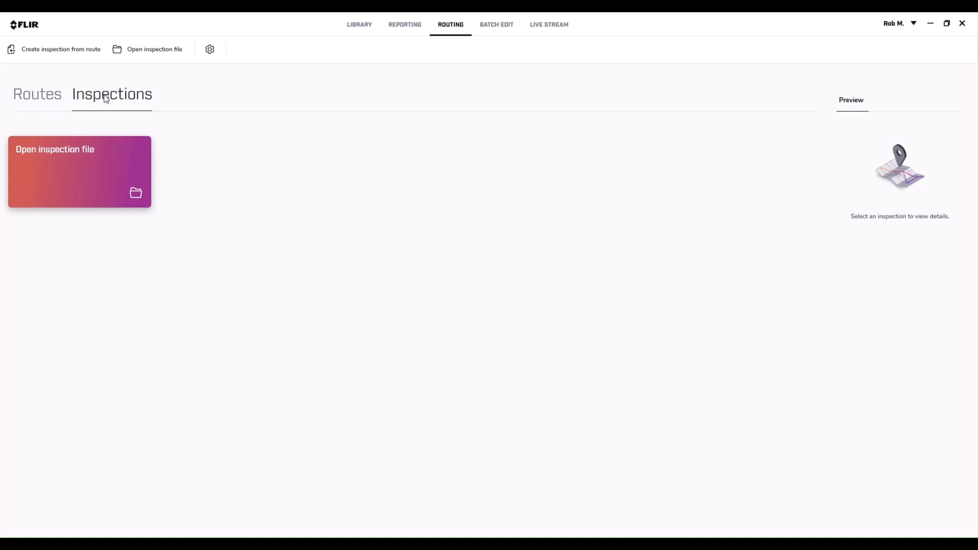
left_click(91, 168)
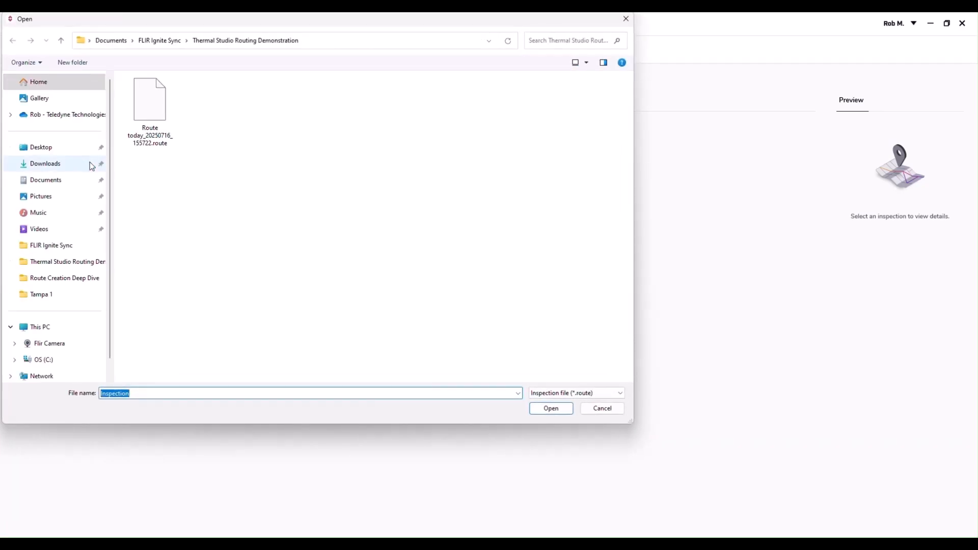
left_click(156, 108)
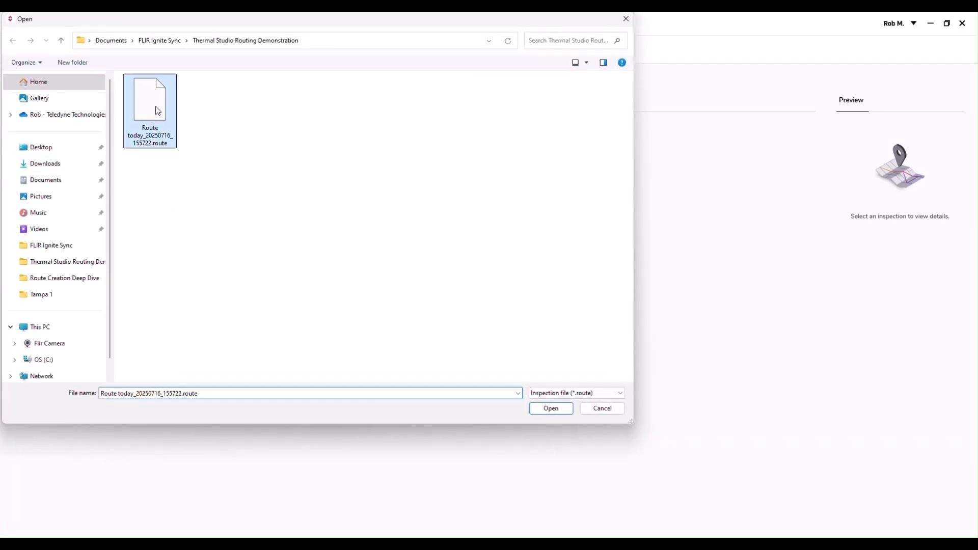
left_click(542, 409)
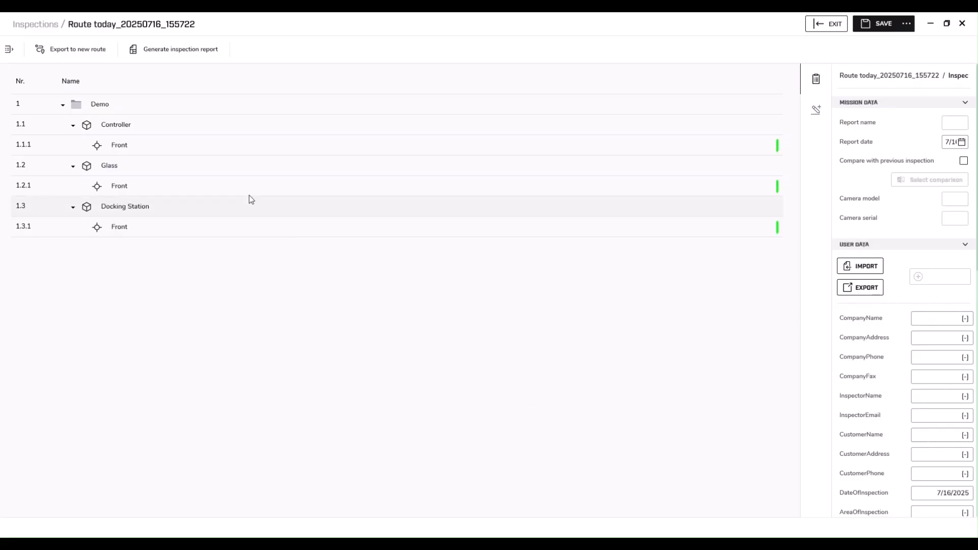
Generate an inspection report from the opened inspection using the "Inspection with refe..." template last modified 3 Jul 2023.
left_click(181, 47)
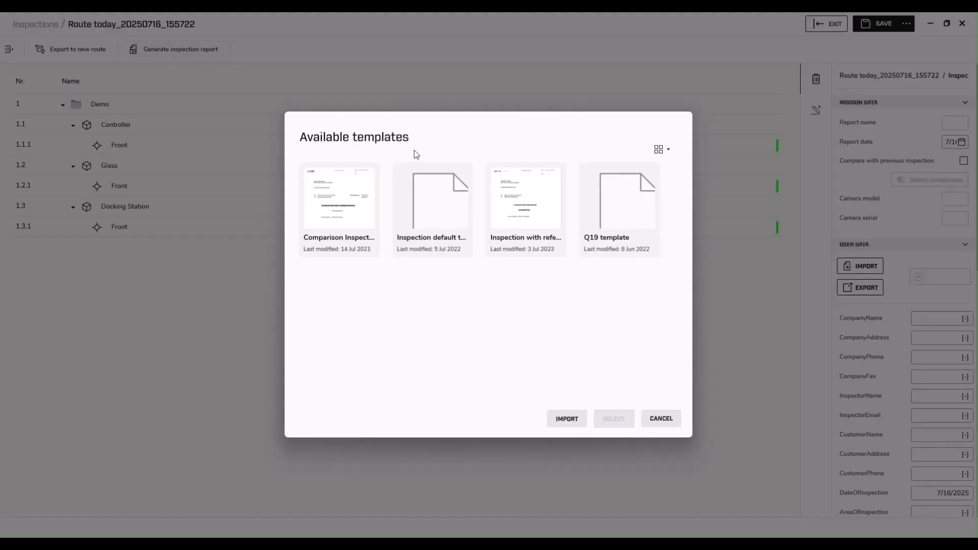
left_click(515, 208)
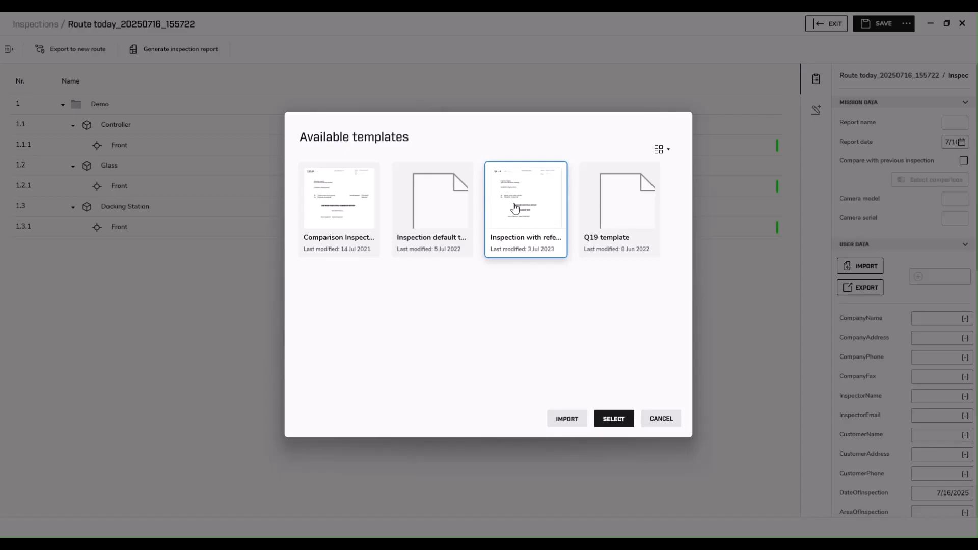
left_click(613, 419)
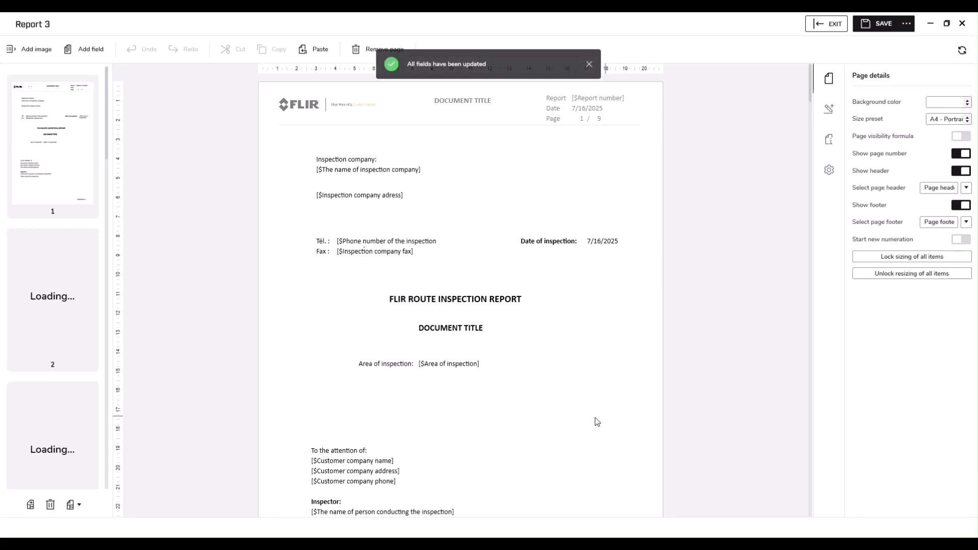
Review the generated report's pages, including the table of contents, inspection map, Controller, Glass and Docking Station comparisons with reference images, and the last page.
left_click(50, 313)
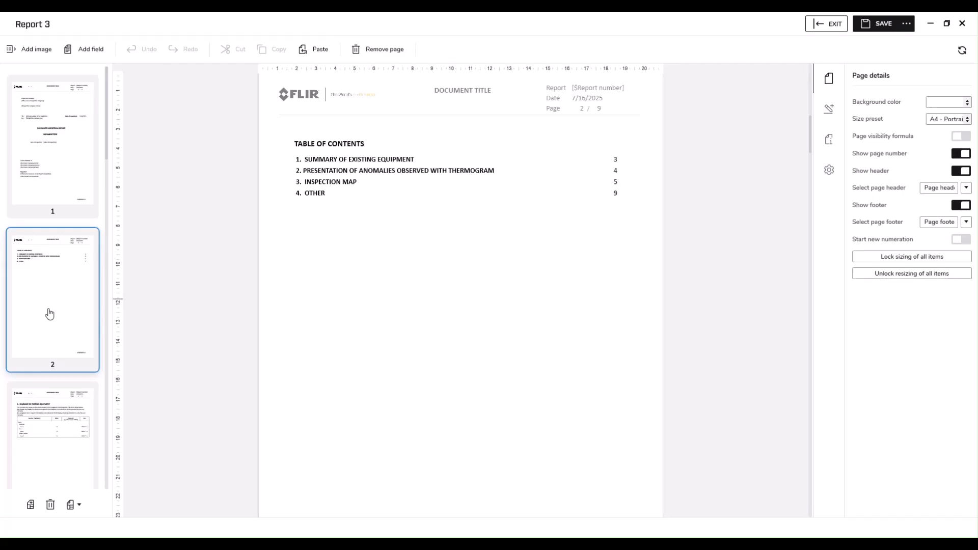
scroll(50, 313, "down", 5)
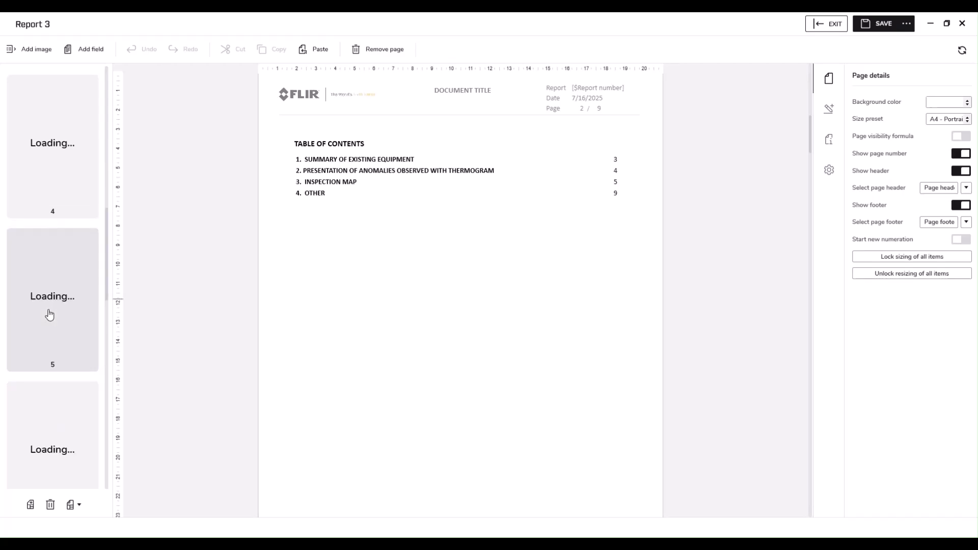
left_click(66, 167)
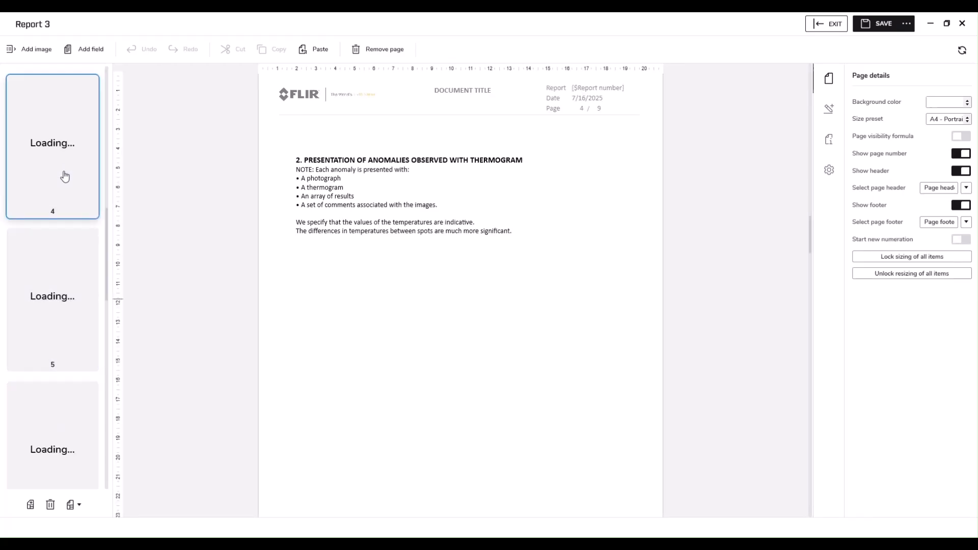
left_click(59, 286)
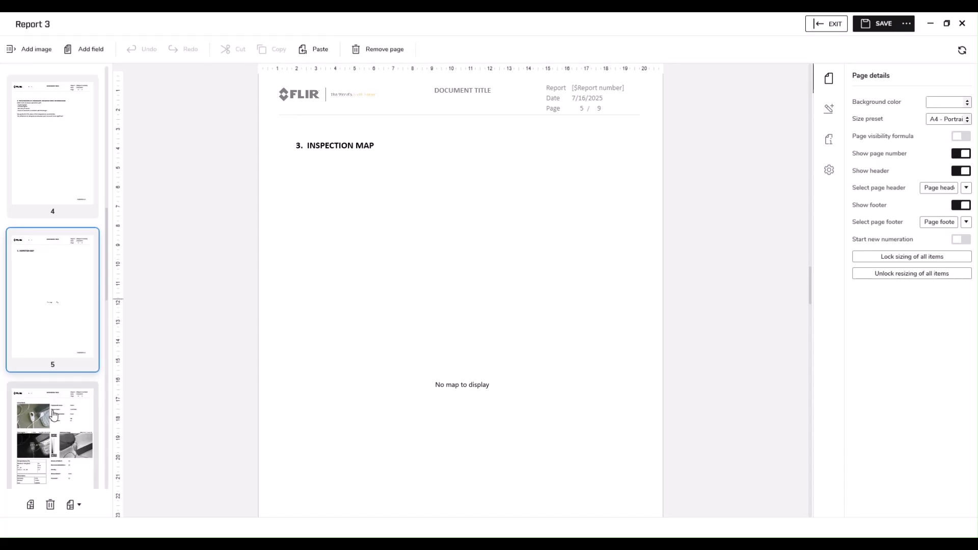
left_click(55, 414)
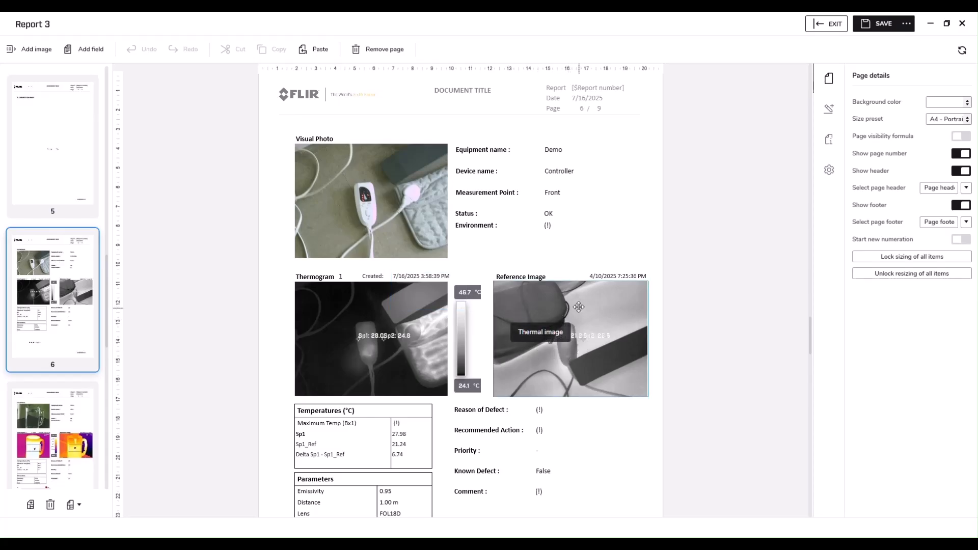
left_click(36, 416)
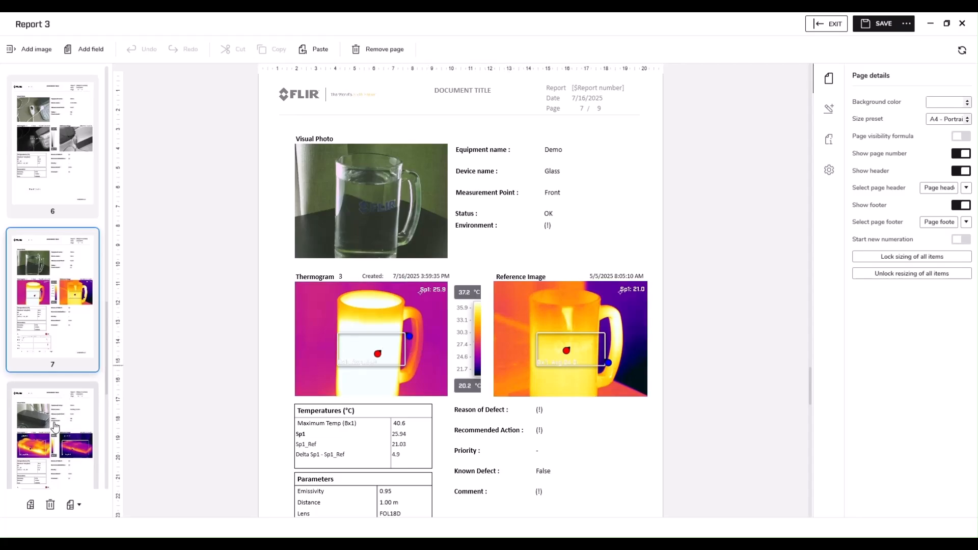
left_click(55, 427)
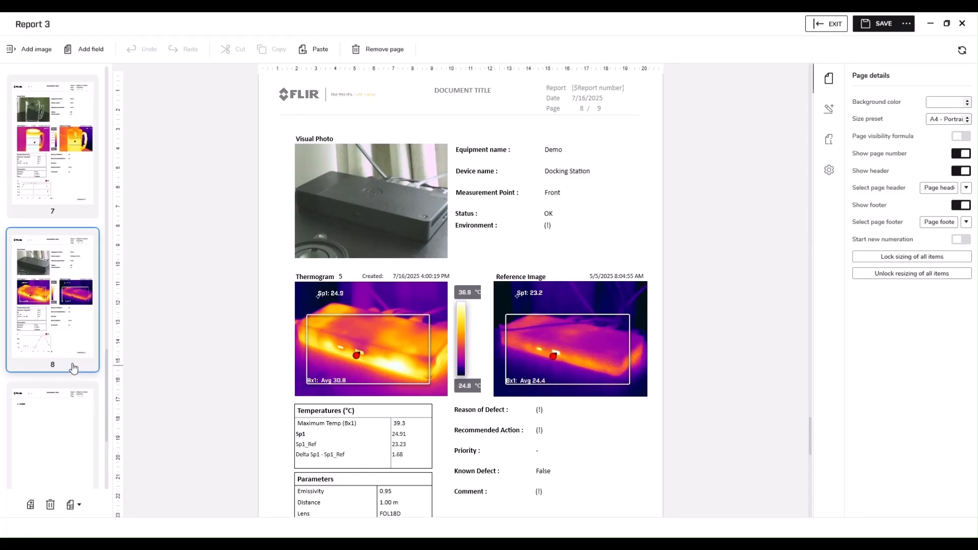
scroll(74, 368, "up", 6)
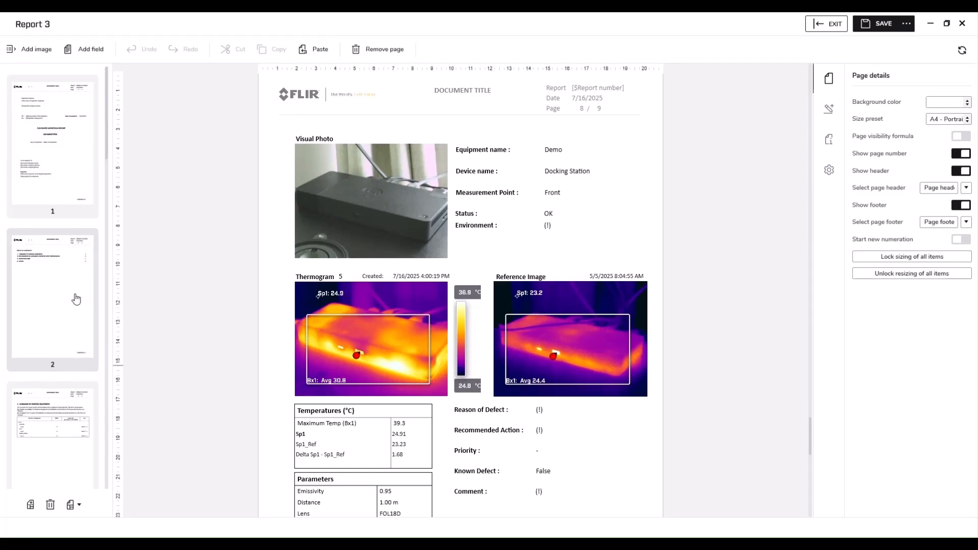
left_click(53, 407)
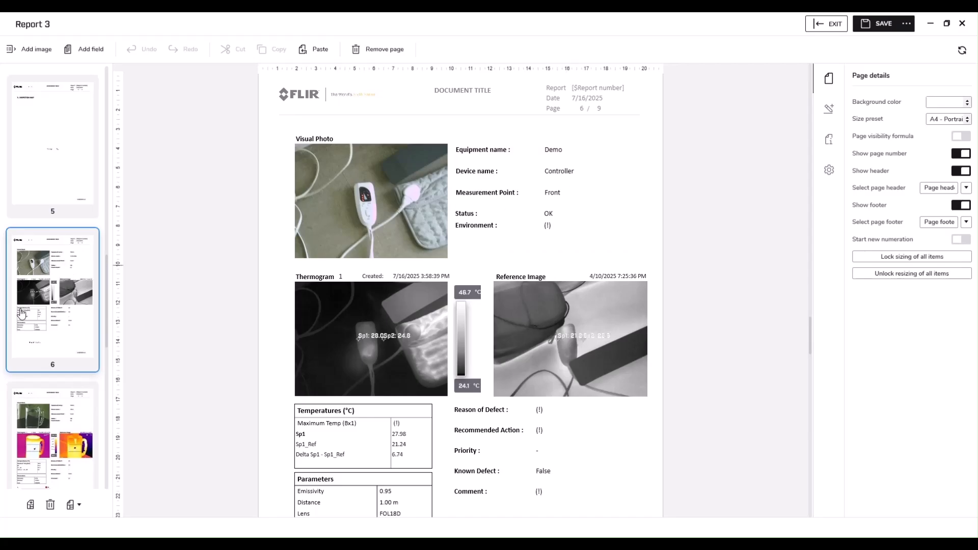
left_click(56, 428)
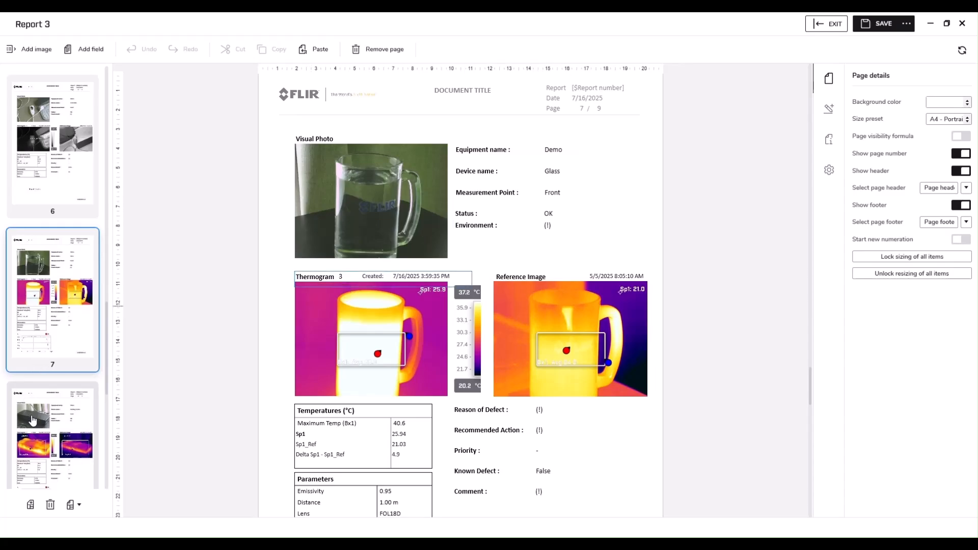
left_click(32, 416)
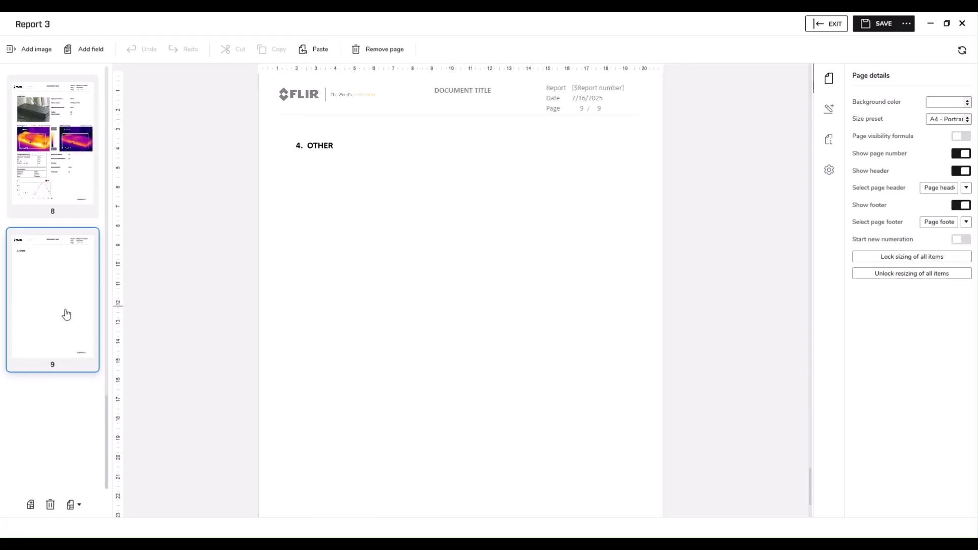